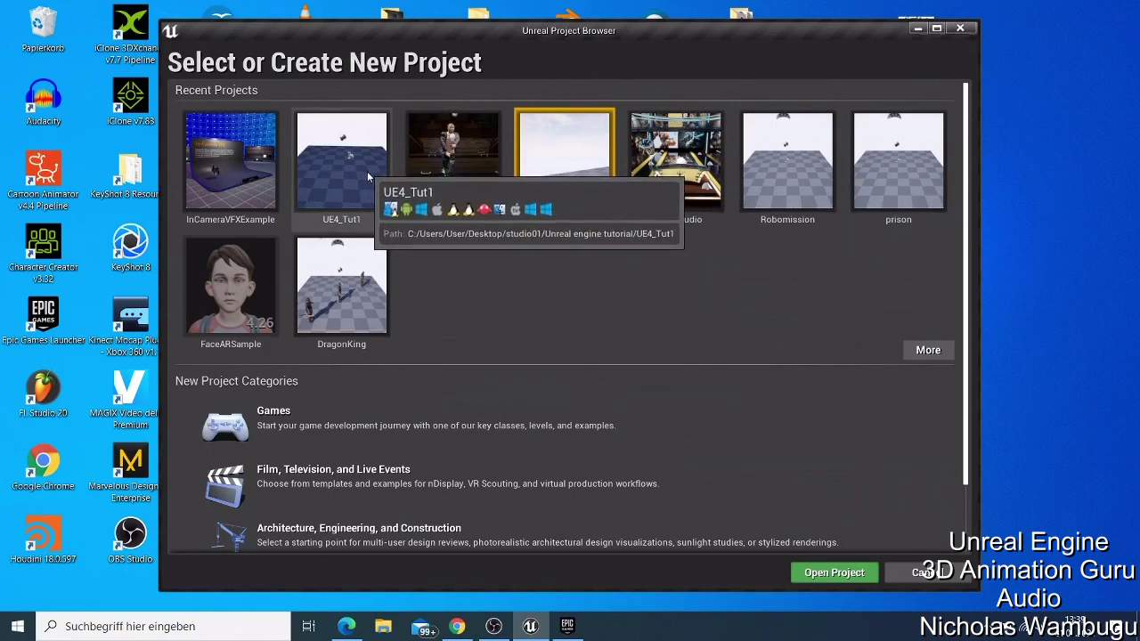
# Step: Open the UE4_Tut1 project and accept the Memory Allocation Warning with Ja
pyautogui.doubleClick(365, 171)
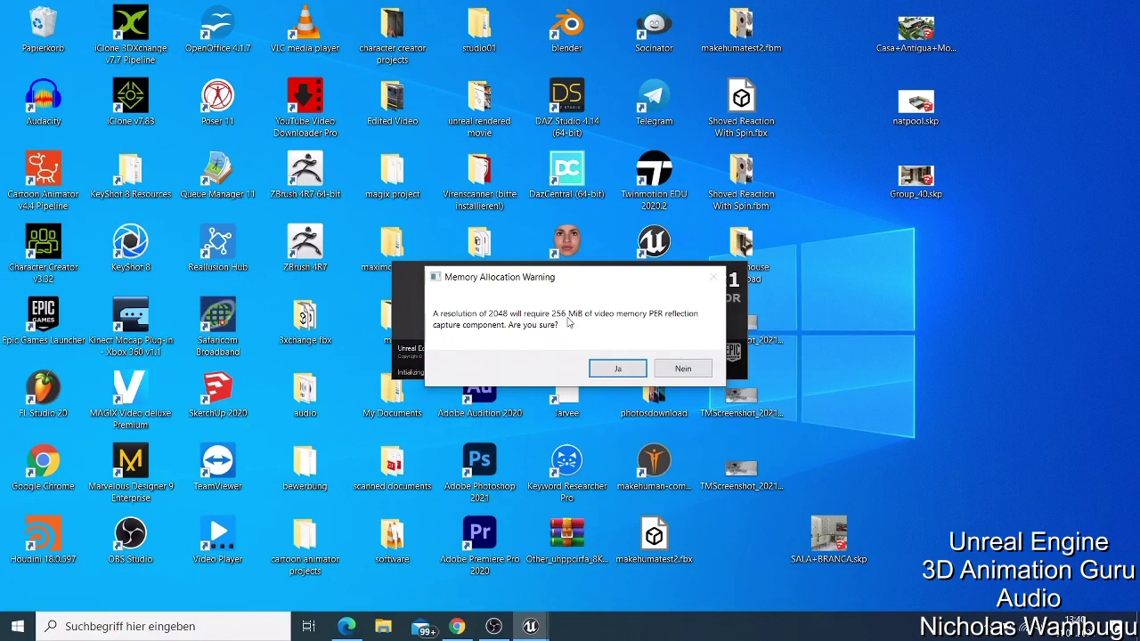
pyautogui.click(614, 368)
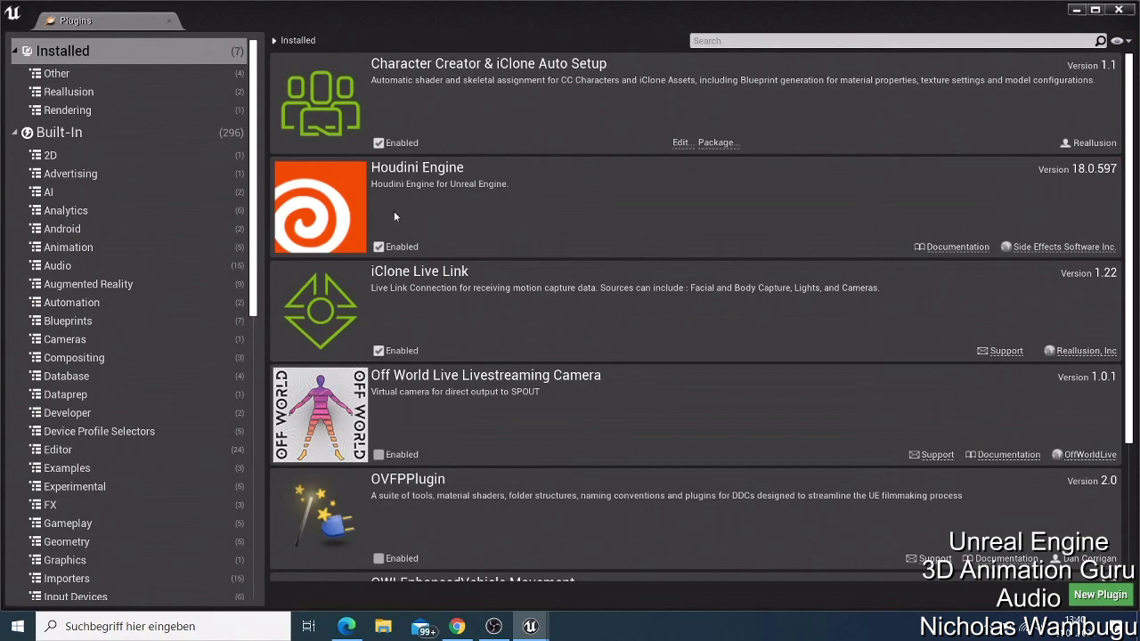
# Step: Scroll through the installed plugins list, then close the Plugins window
pyautogui.scroll(-1, 377, 178)
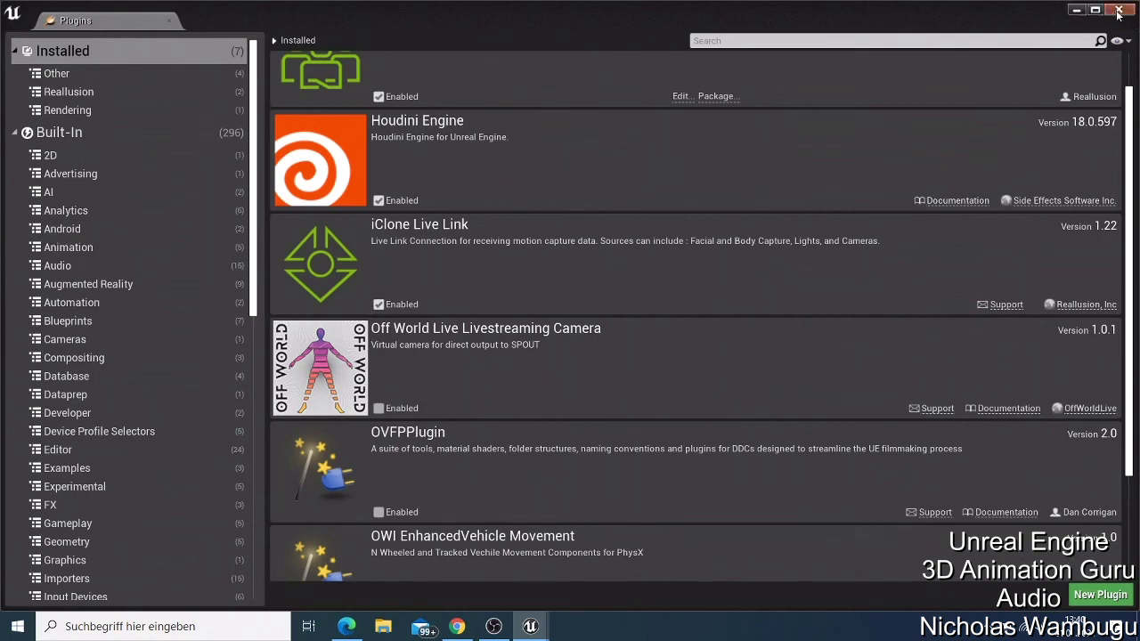
pyautogui.click(1119, 12)
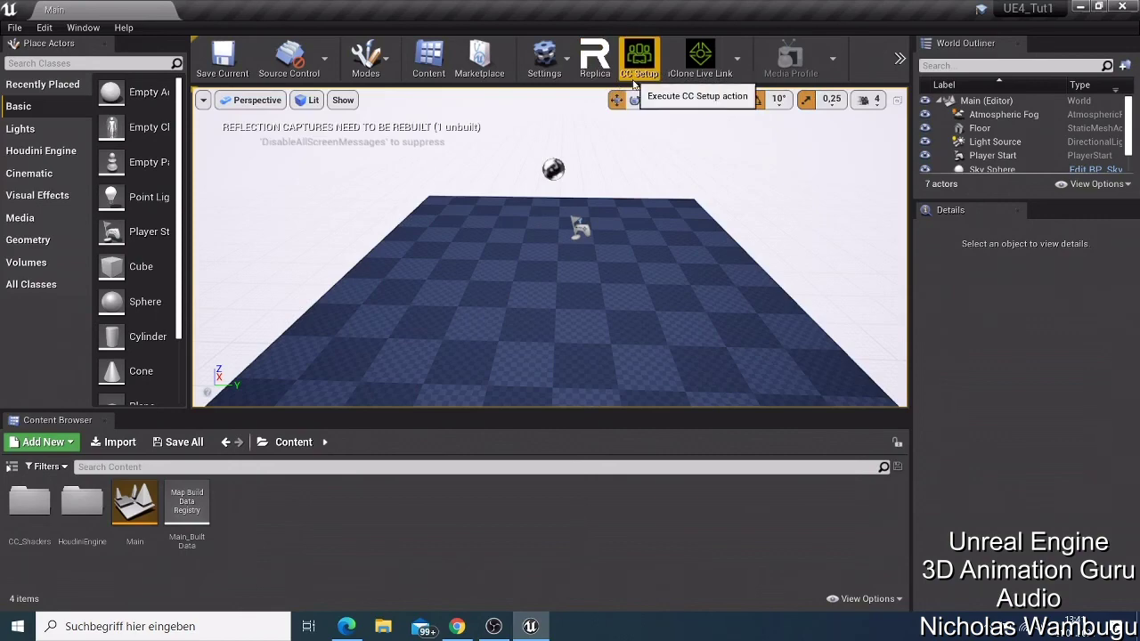
# Step: Open the Plugins browser from the Settings menu
pyautogui.click(710, 84)
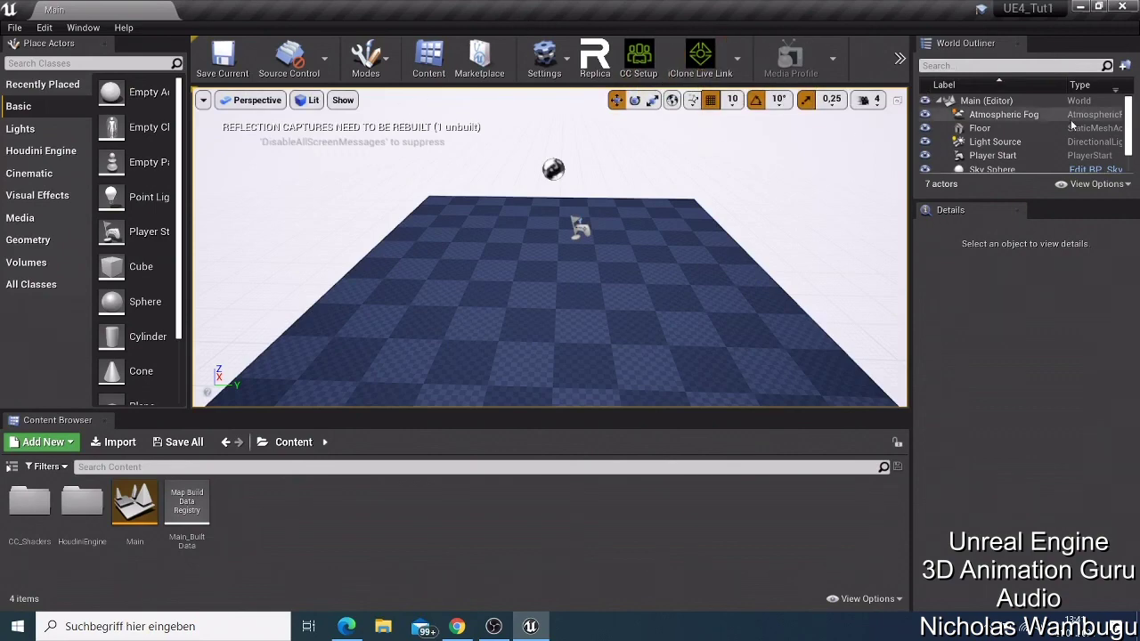
pyautogui.click(367, 76)
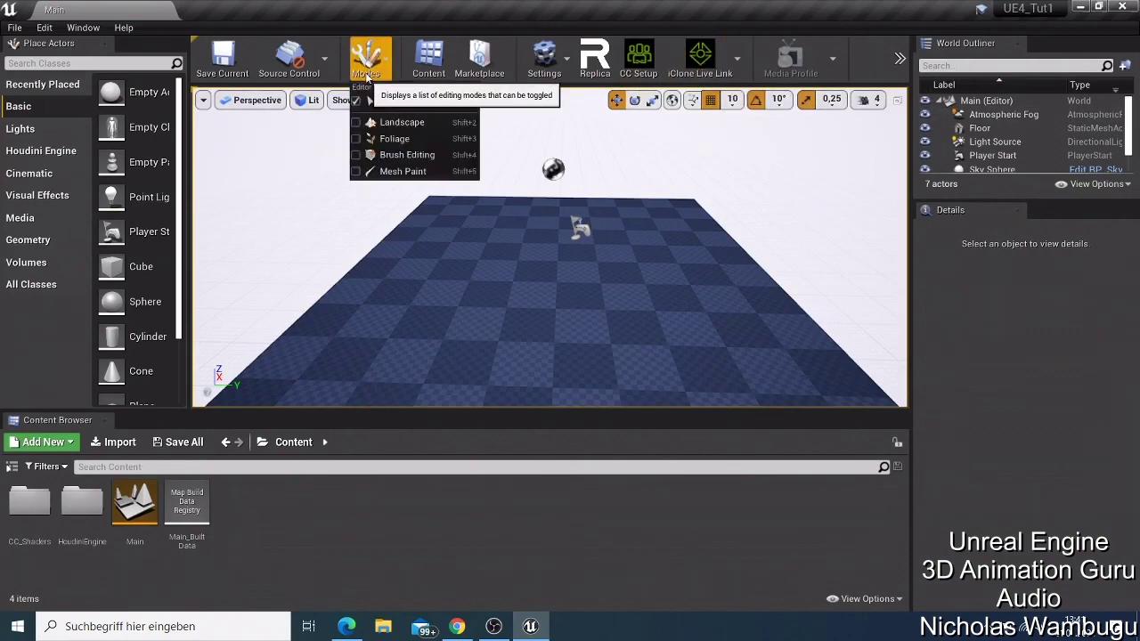
pyautogui.click(558, 73)
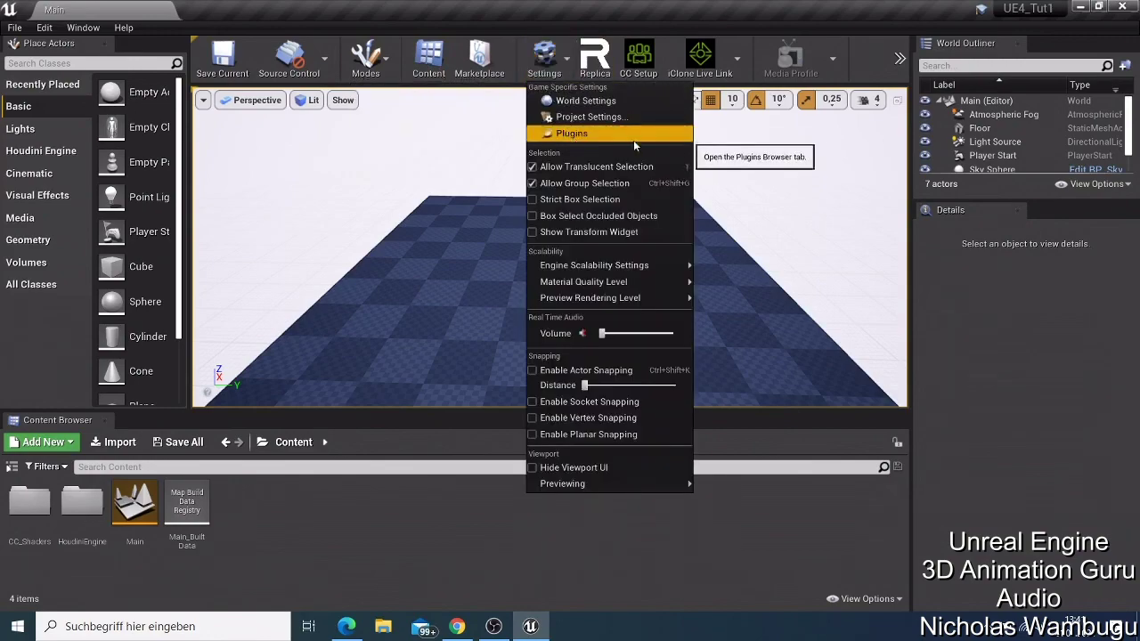
pyautogui.click(594, 134)
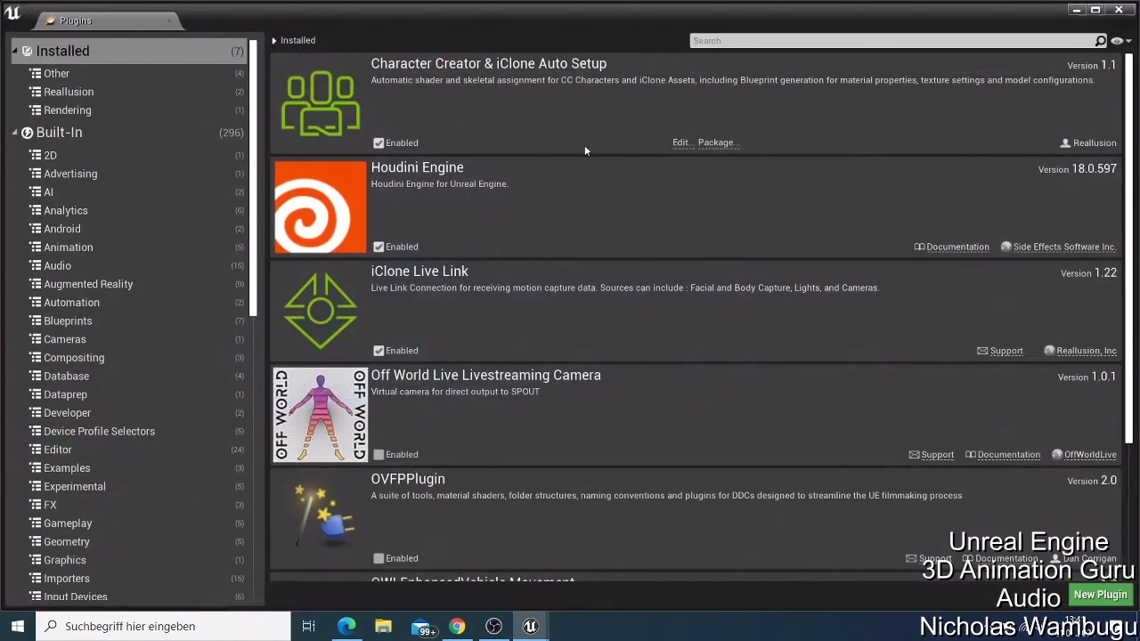
# Step: Filter the Built-In plugins by 'datas' to list the Datasmith entries
pyautogui.click(757, 41)
pyautogui.write('data')
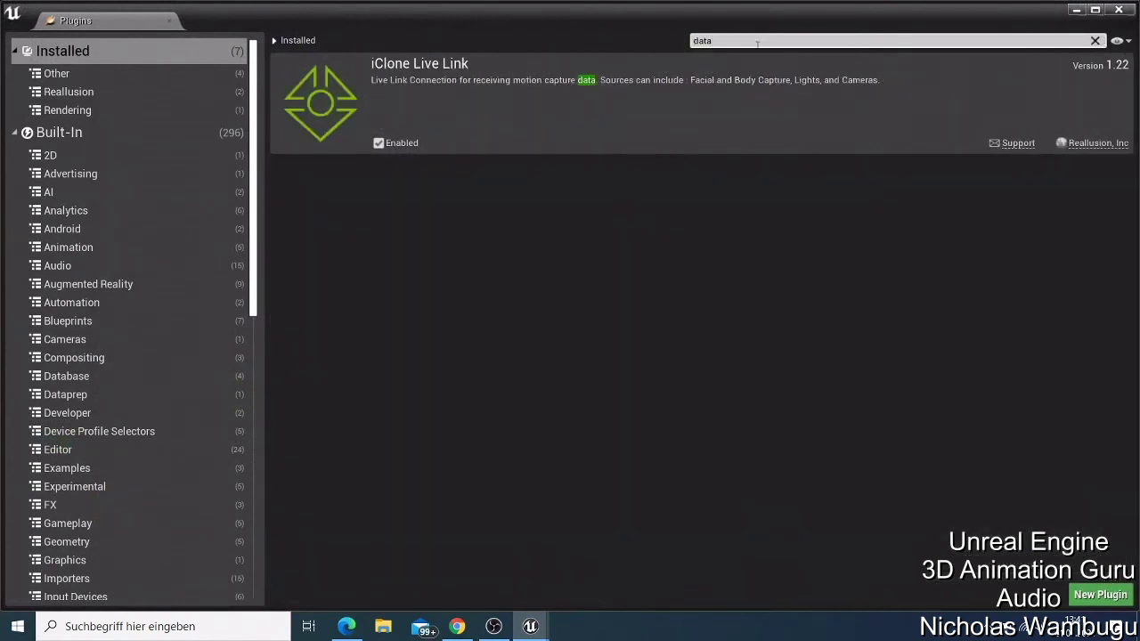
pyautogui.press('BackSpace')
pyautogui.press('BackSpace')
pyautogui.press('BackSpace')
pyautogui.press('BackSpace')
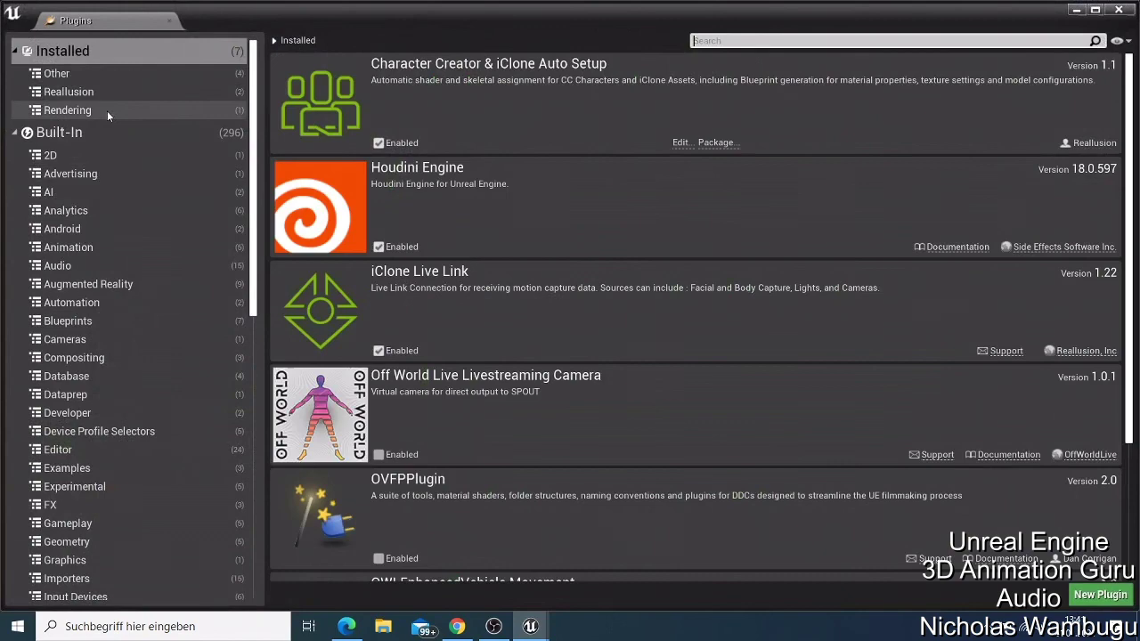
pyautogui.click(123, 133)
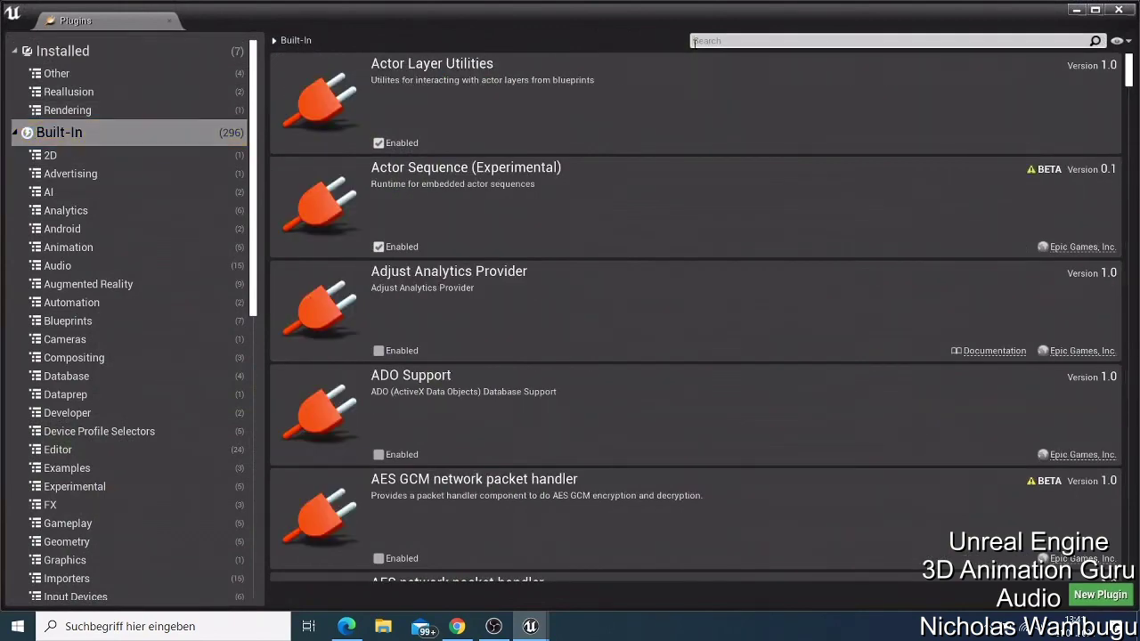
pyautogui.write('dat')
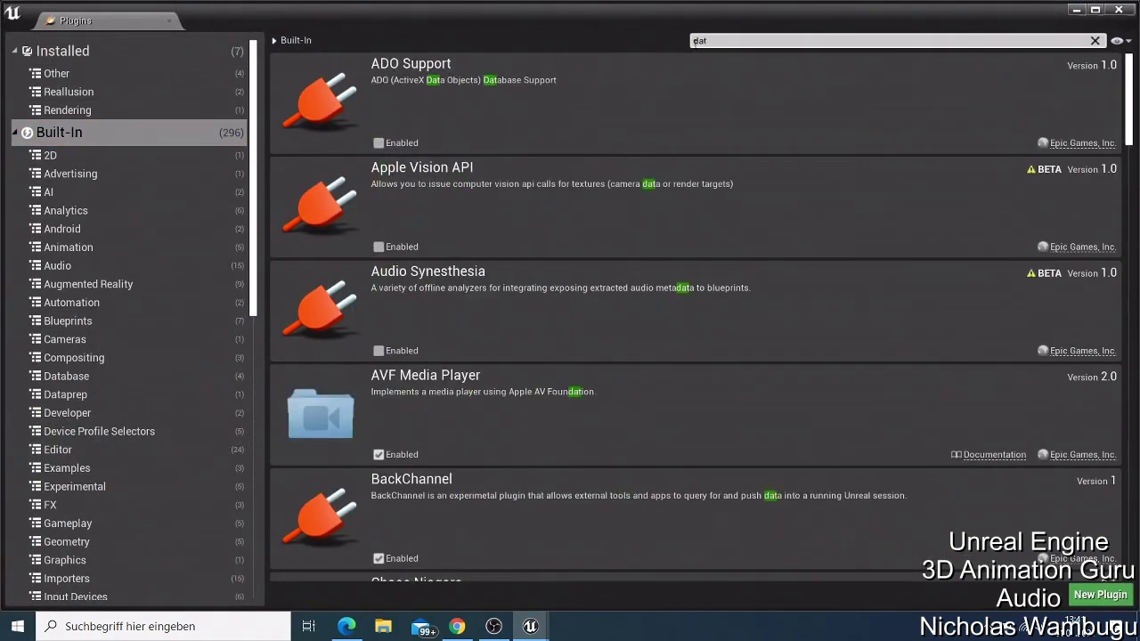
pyautogui.write('as')
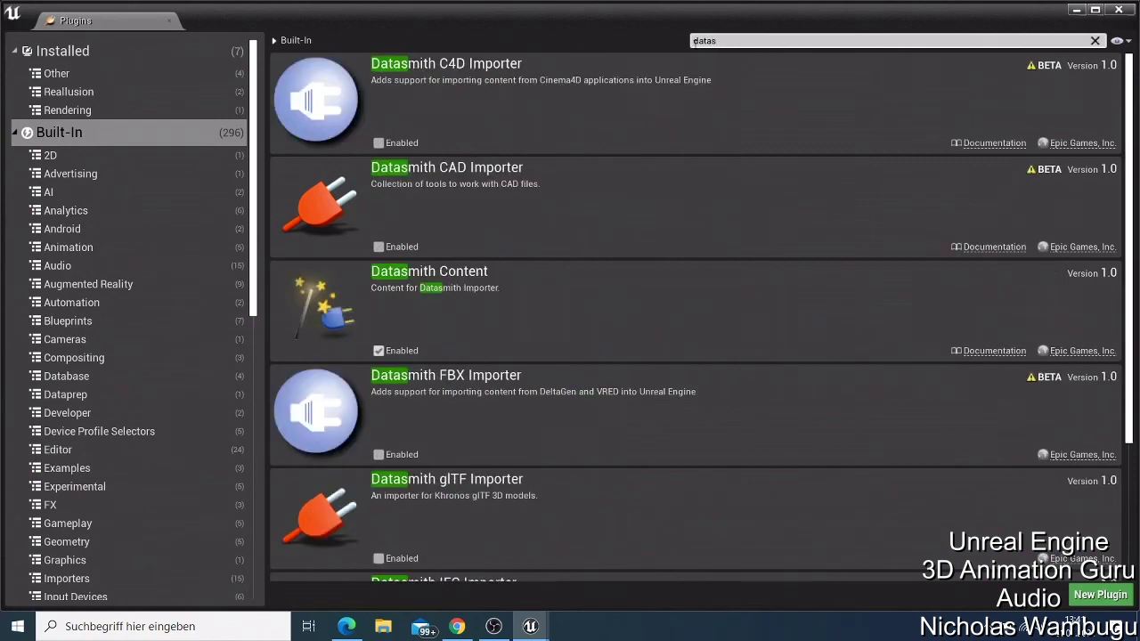
# Step: Enable the Datasmith C4D, CAD and FBX importers, confirming each beta warning
pyautogui.click(375, 145)
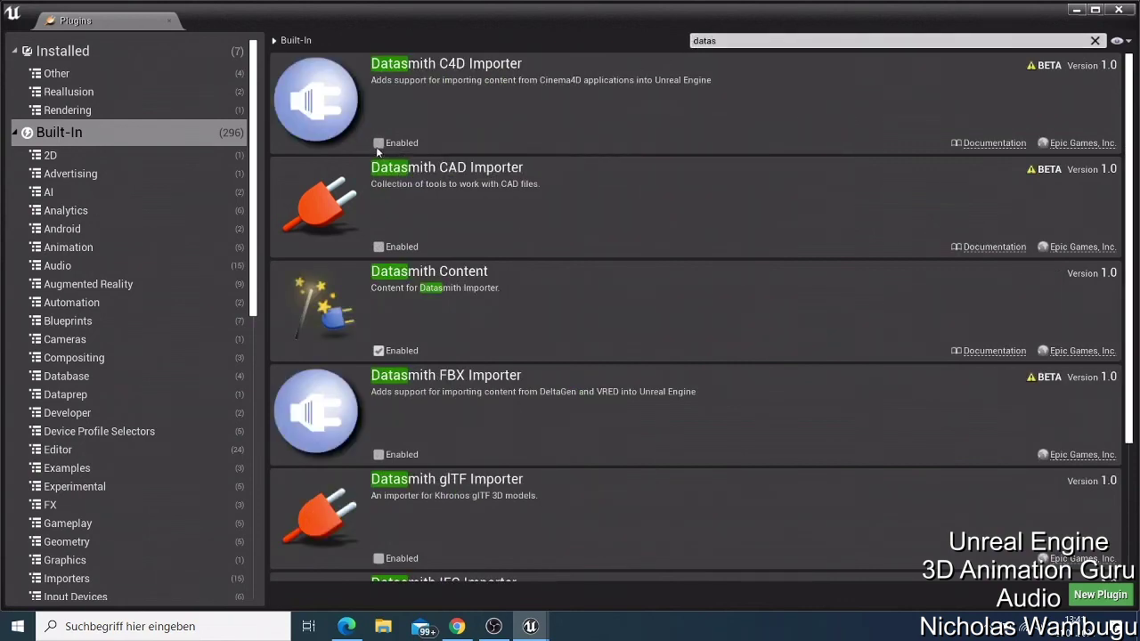
pyautogui.click(668, 359)
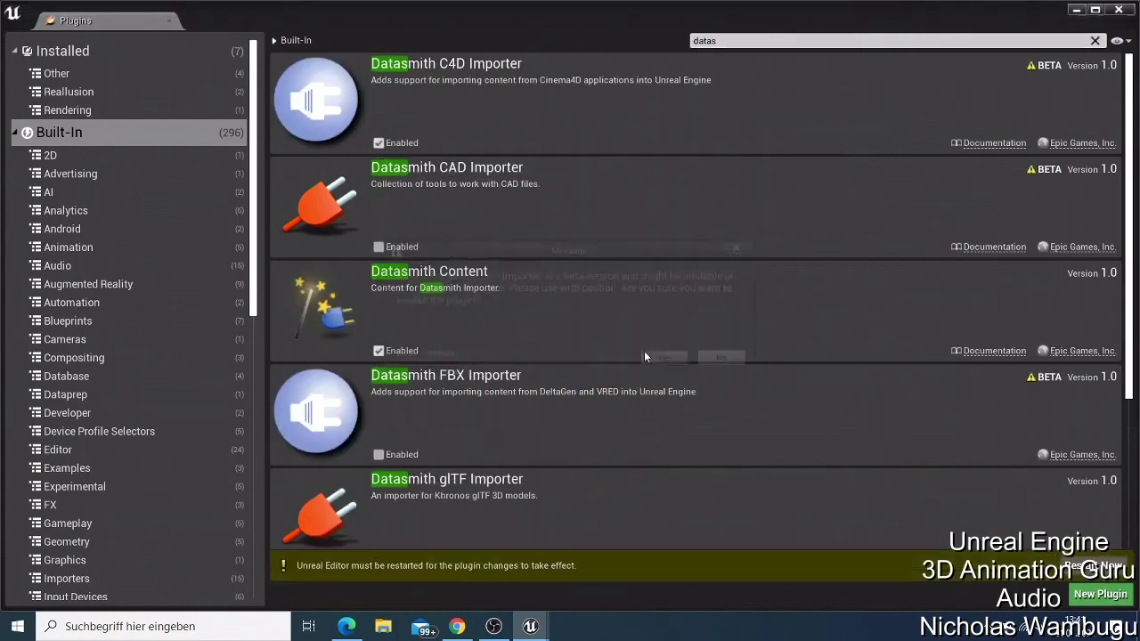
pyautogui.click(378, 247)
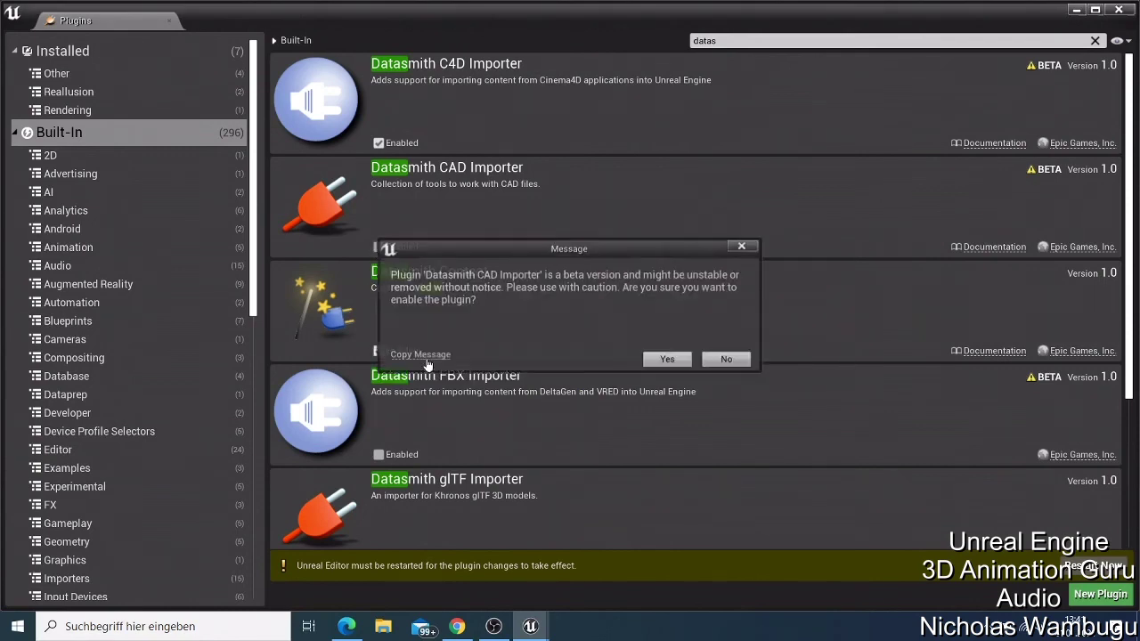
pyautogui.click(667, 359)
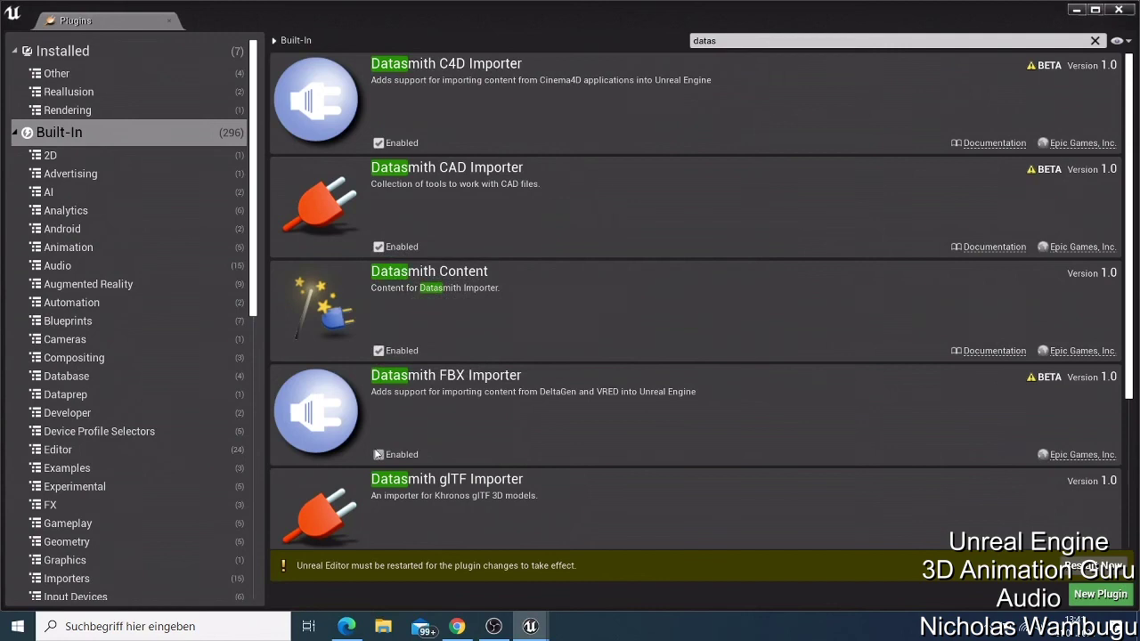
pyautogui.click(378, 455)
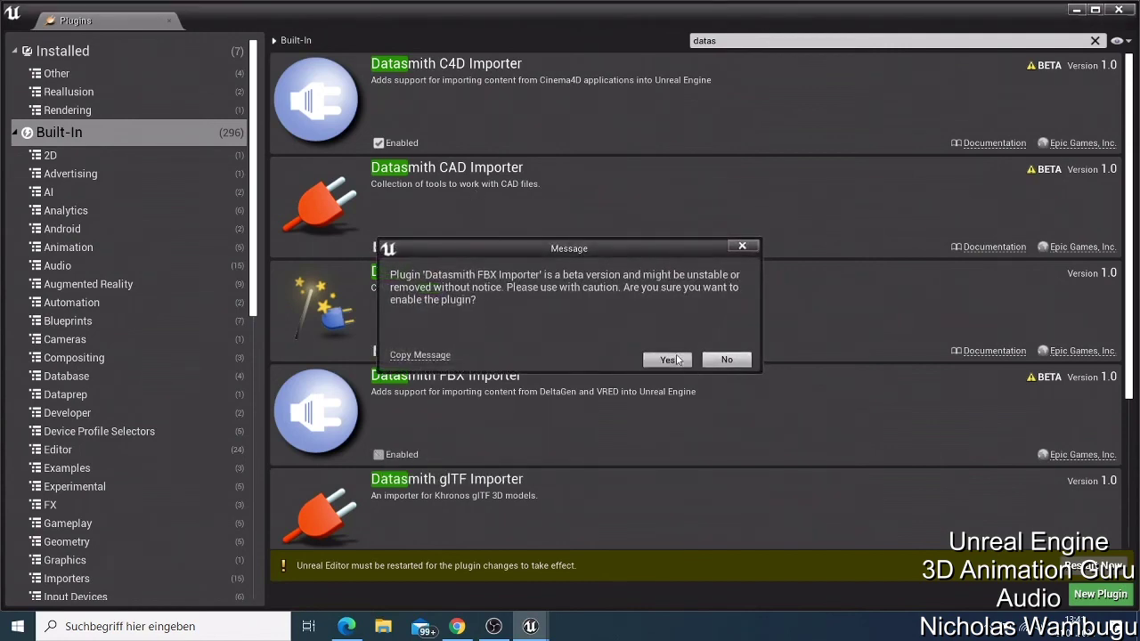
pyautogui.click(670, 359)
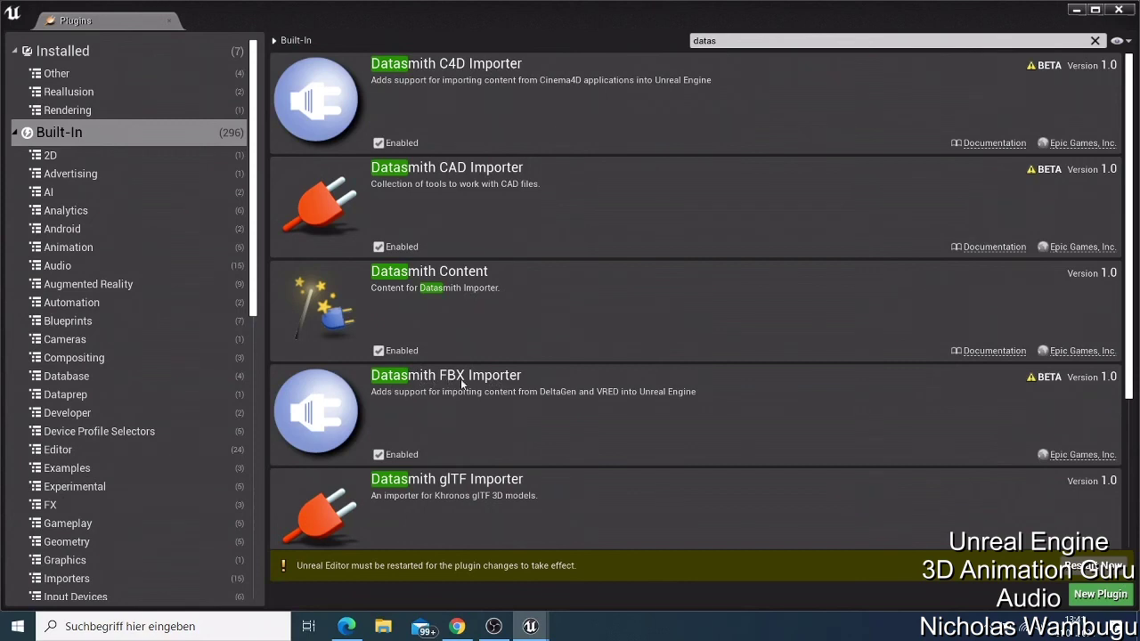
# Step: Enable the Datasmith glTF, IFC and Datasmith Importer plugins, confirming the beta warnings
pyautogui.scroll(-1, 463, 378)
pyautogui.scroll(-2, 469, 385)
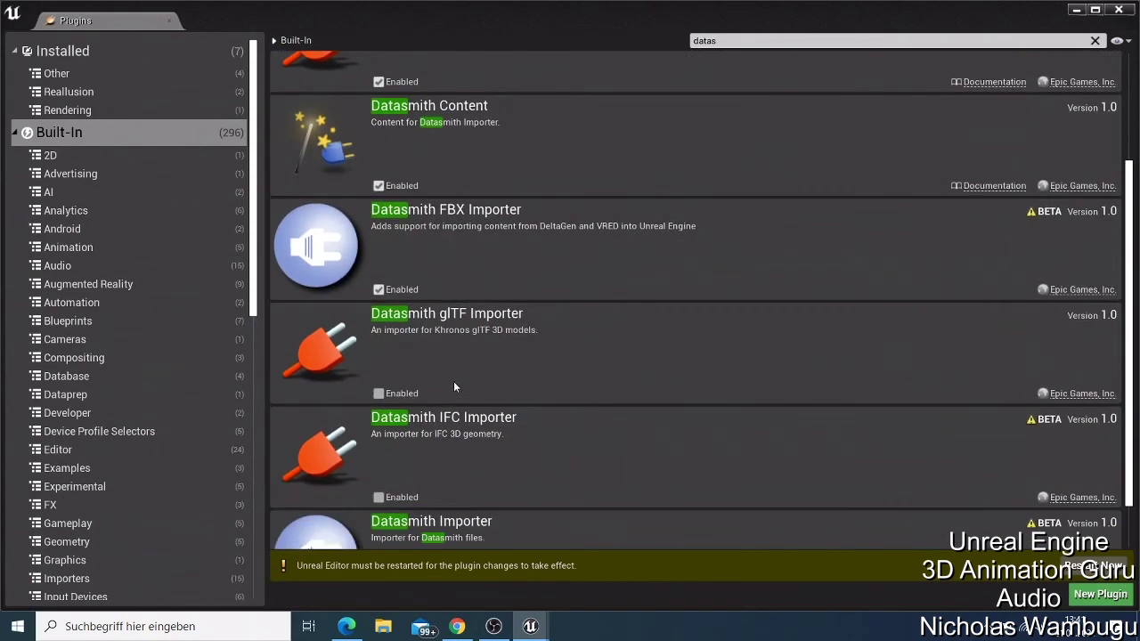
pyautogui.click(378, 393)
pyautogui.scroll(-1, 427, 454)
pyautogui.scroll(-1, 408, 472)
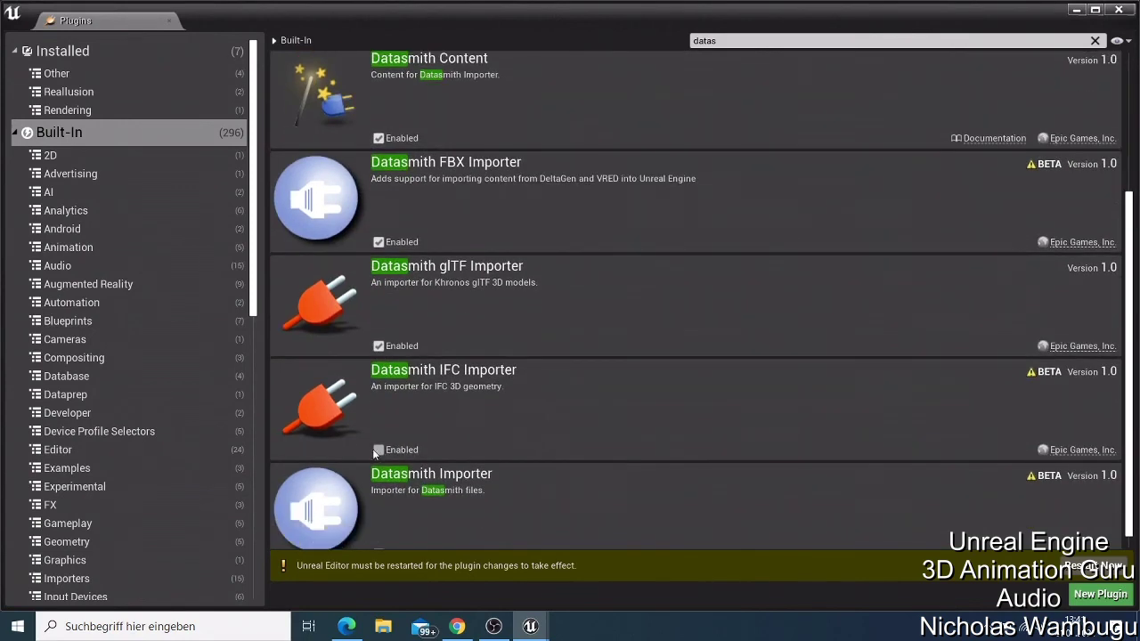
pyautogui.click(379, 450)
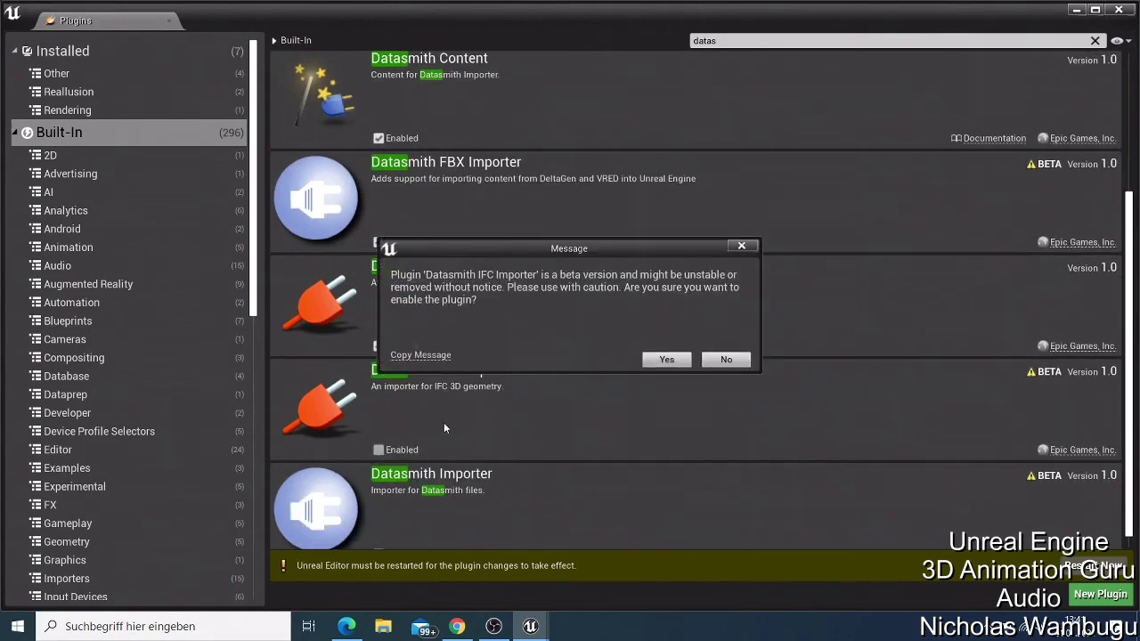
pyautogui.click(667, 361)
pyautogui.scroll(-1, 537, 421)
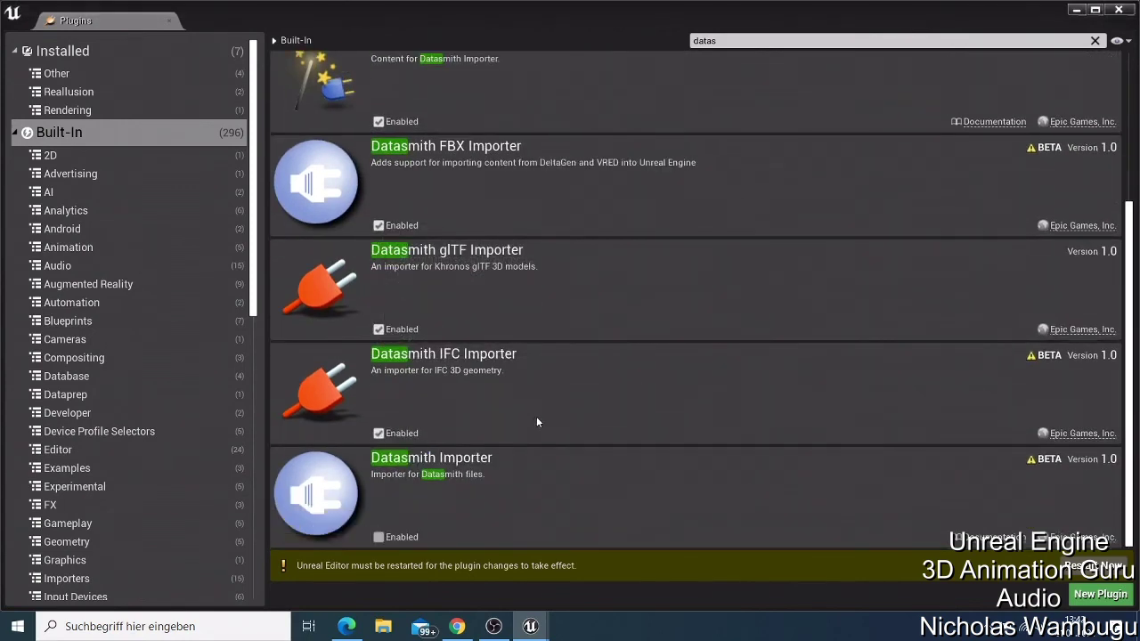
pyautogui.click(378, 537)
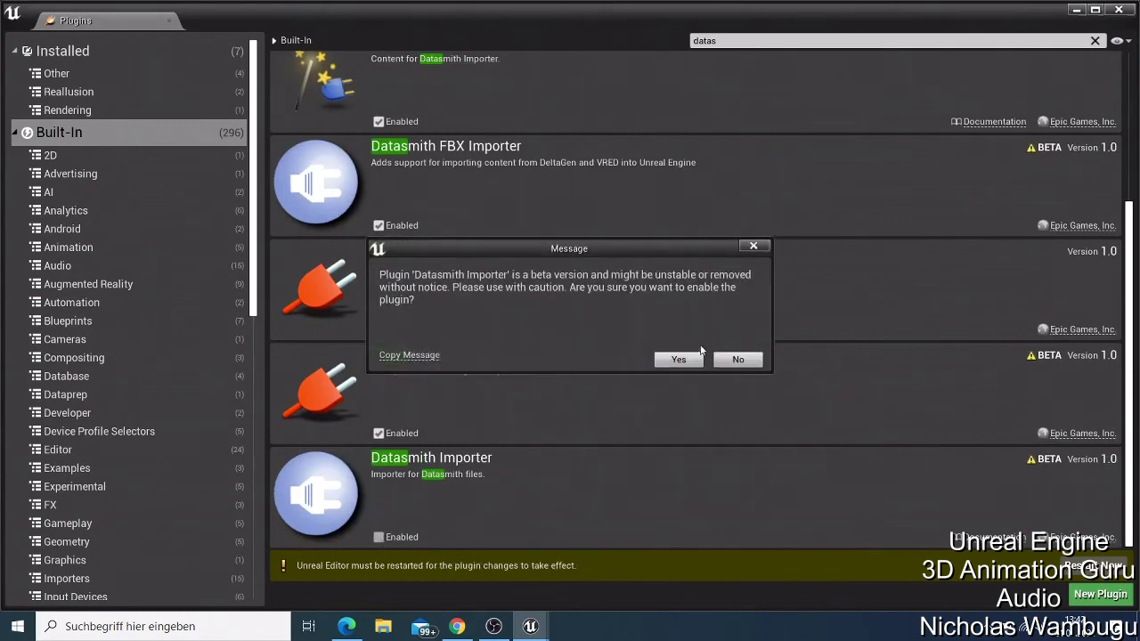
pyautogui.click(676, 358)
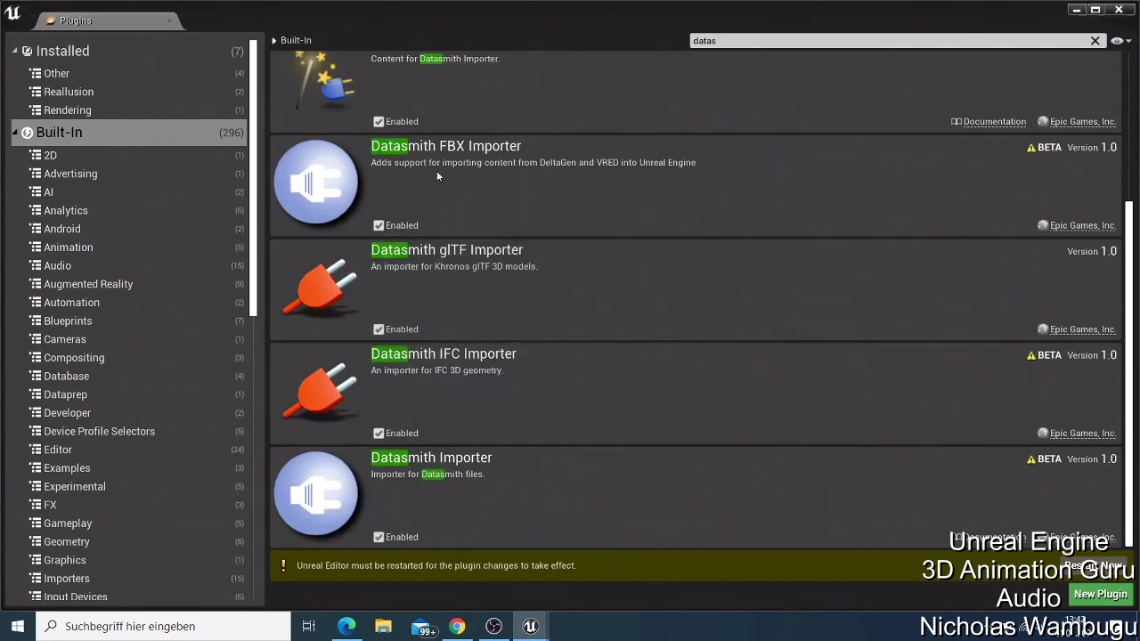
# Step: Restart the editor with Restart Now and accept the memory allocation warning on reload
pyautogui.click(1078, 11)
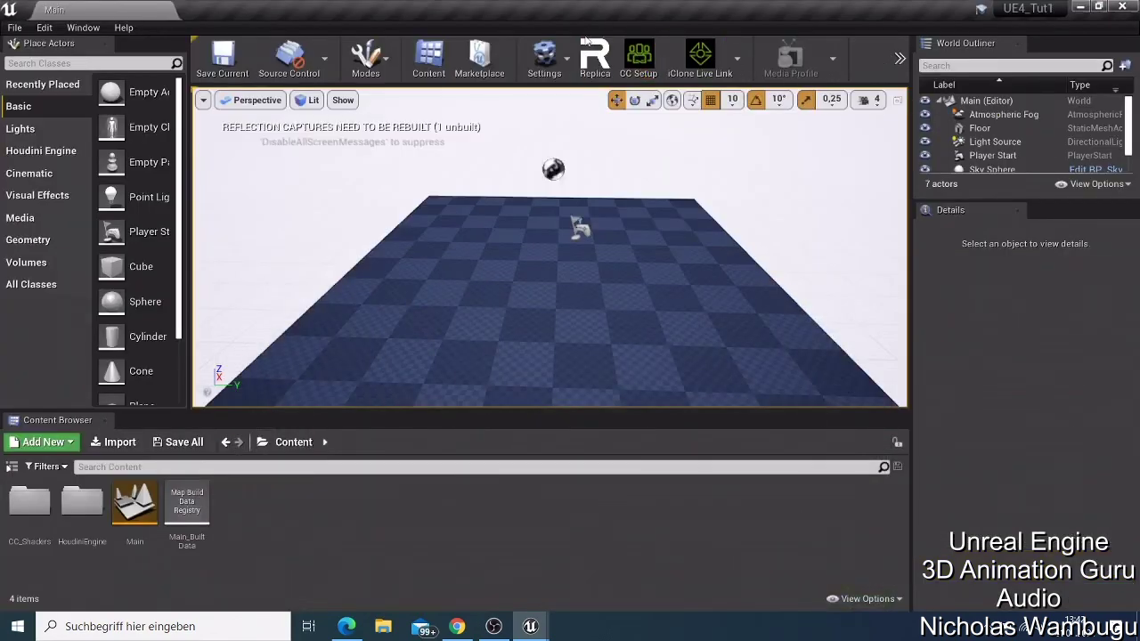
pyautogui.moveTo(531, 626)
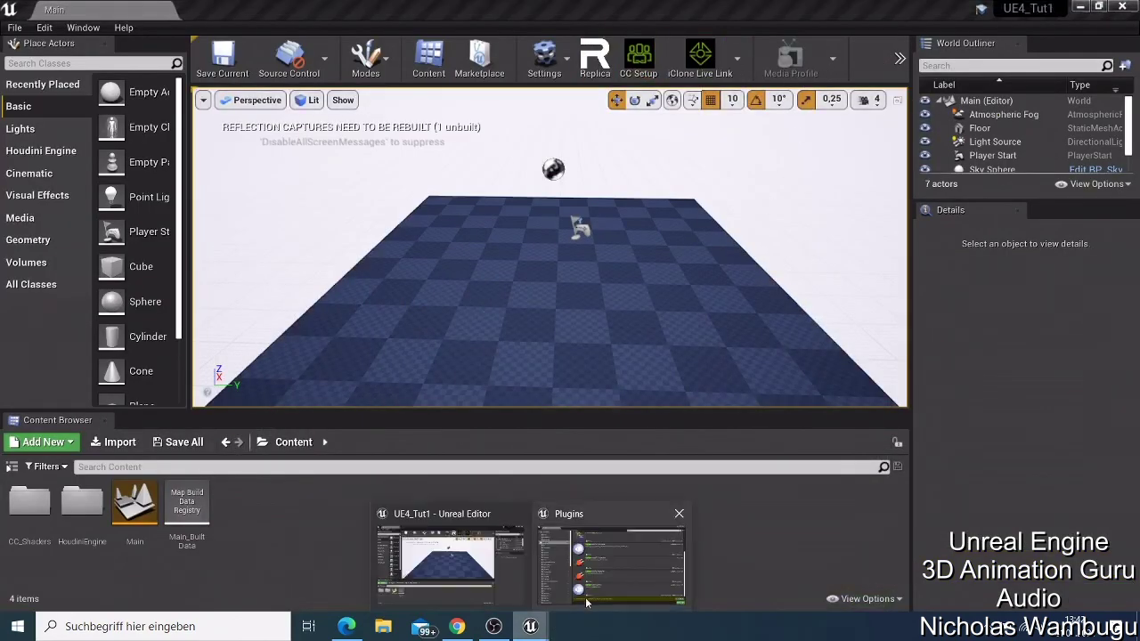
pyautogui.click(585, 603)
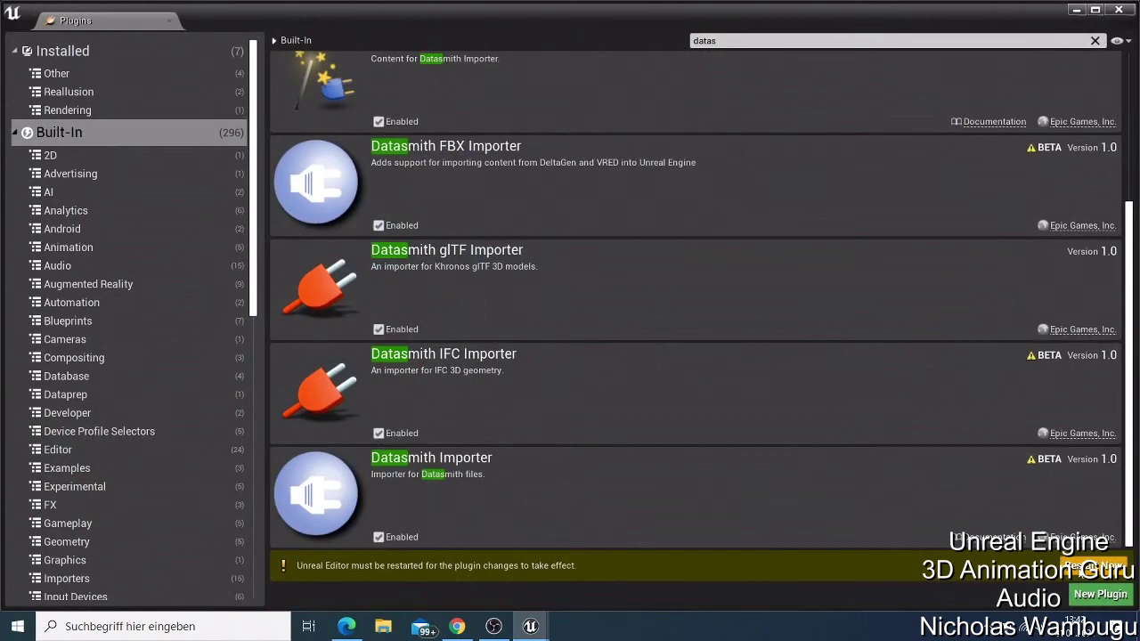
pyautogui.click(1075, 569)
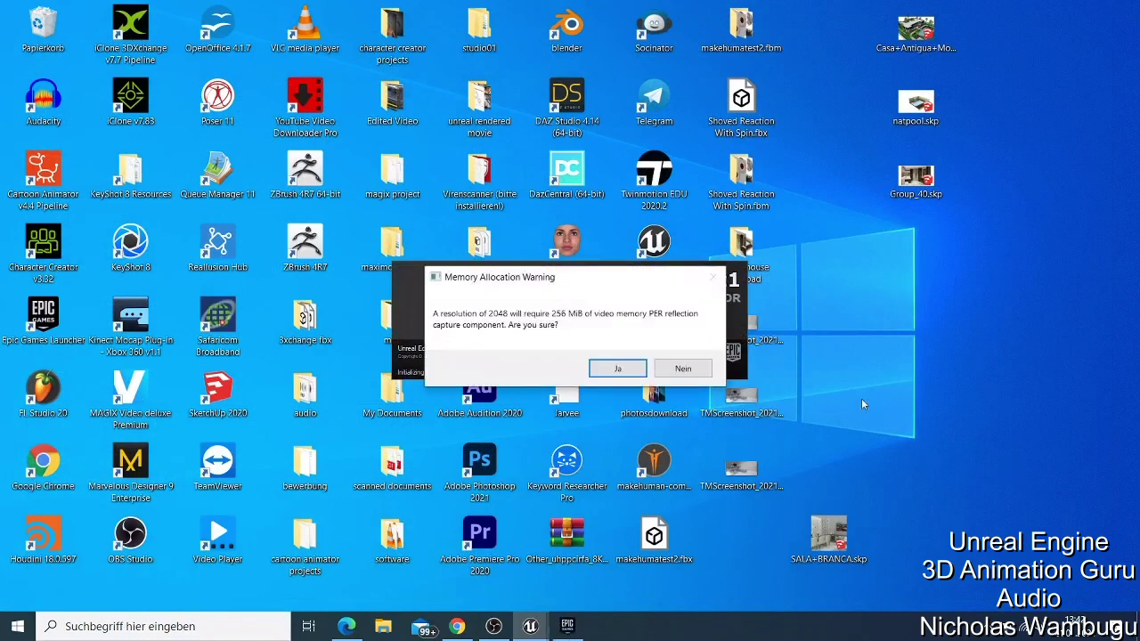
pyautogui.click(617, 369)
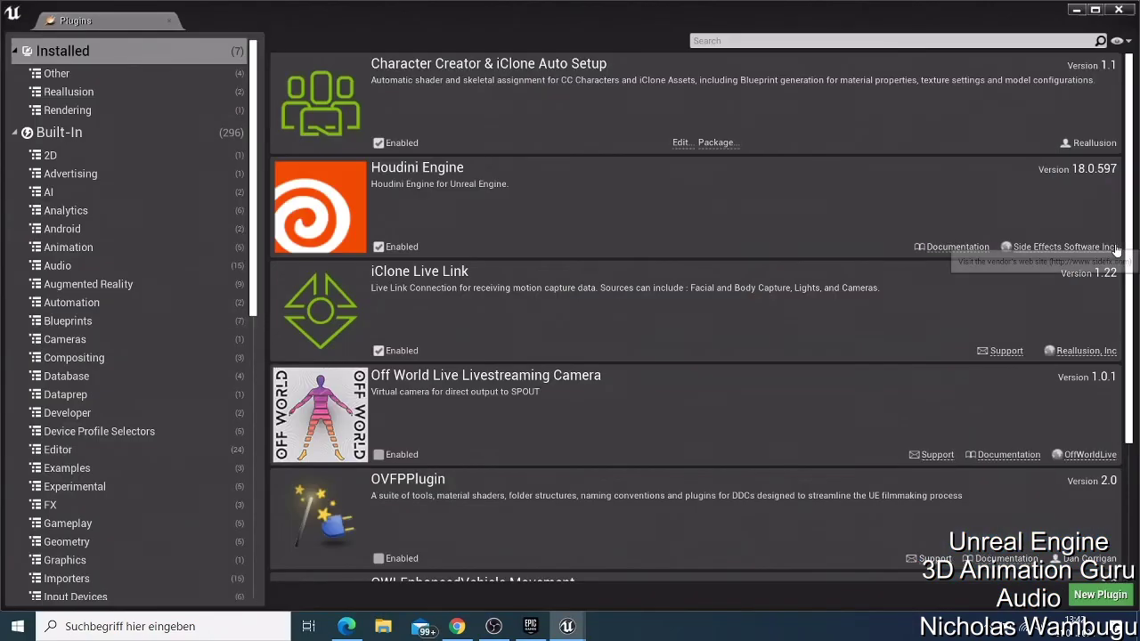
# Step: Close the Plugins window to reveal the new Datasmith toolbar button
pyautogui.click(1118, 9)
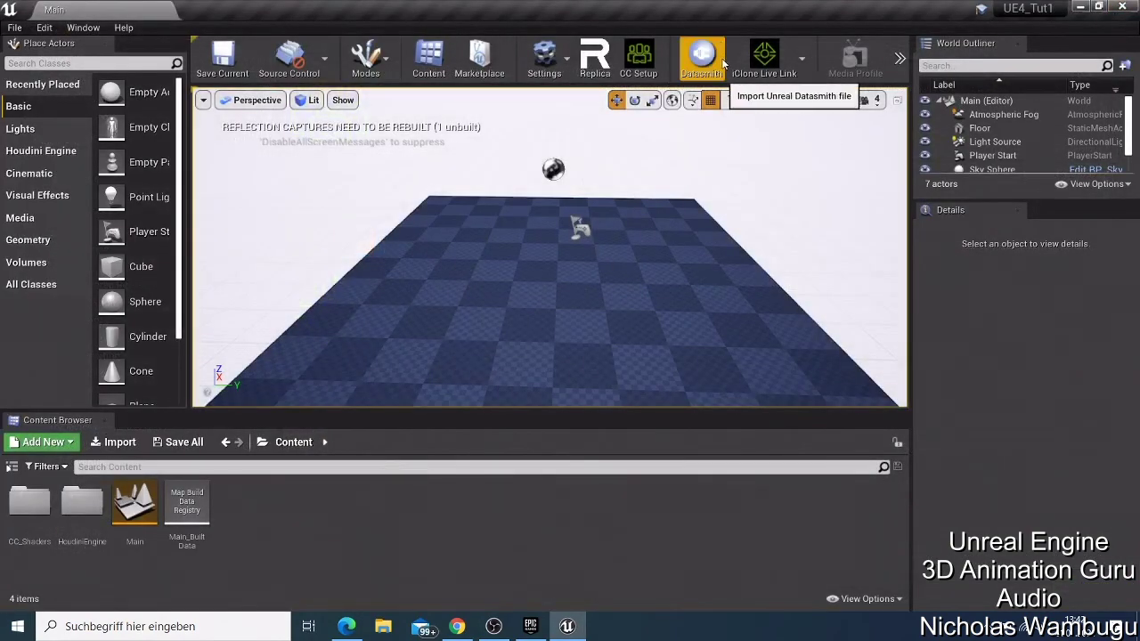